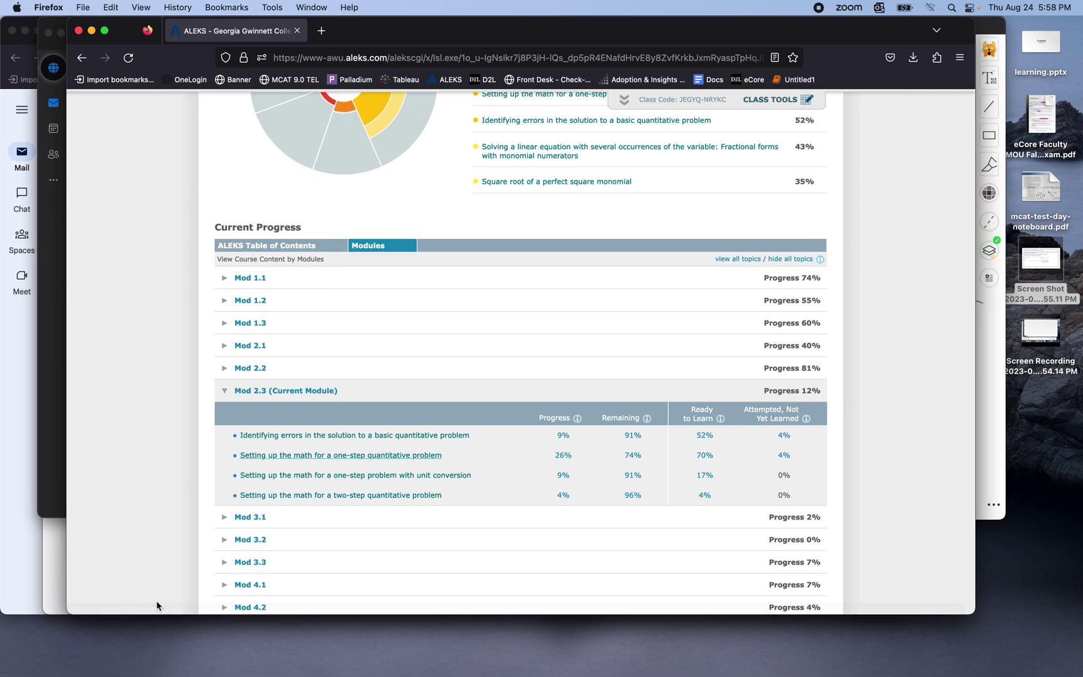
- Bring the ALEKS tow-chain question preview forward and capture it onto a whiteboard page
{"action": "key", "text": "ctrl+Up"}
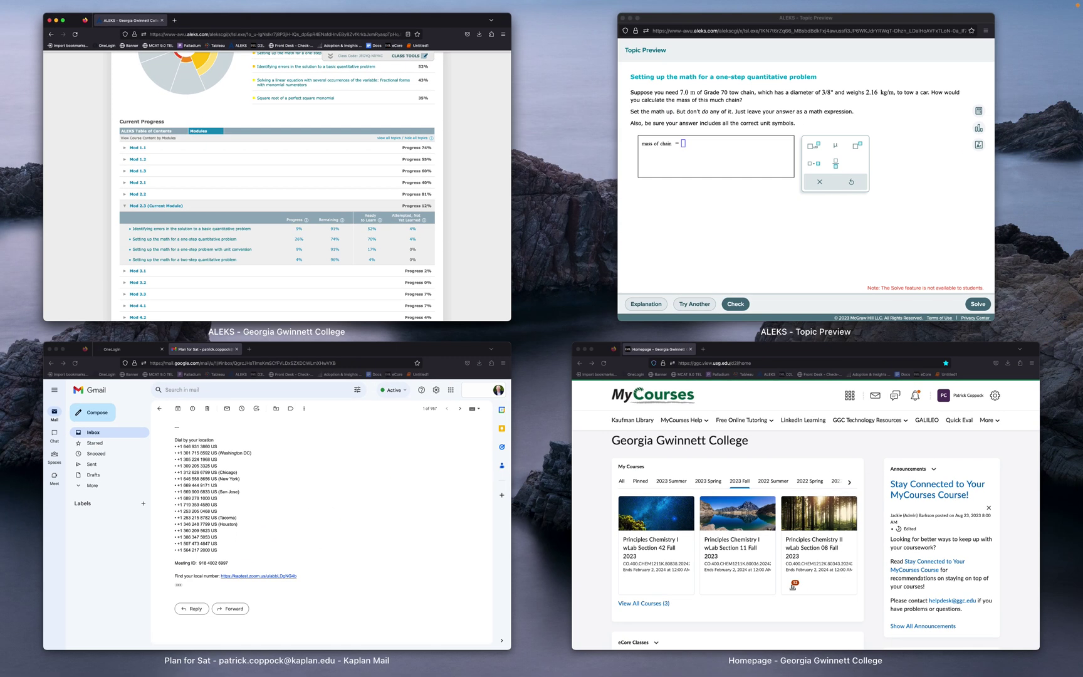
{"action": "left_click", "coordinate": [813, 223]}
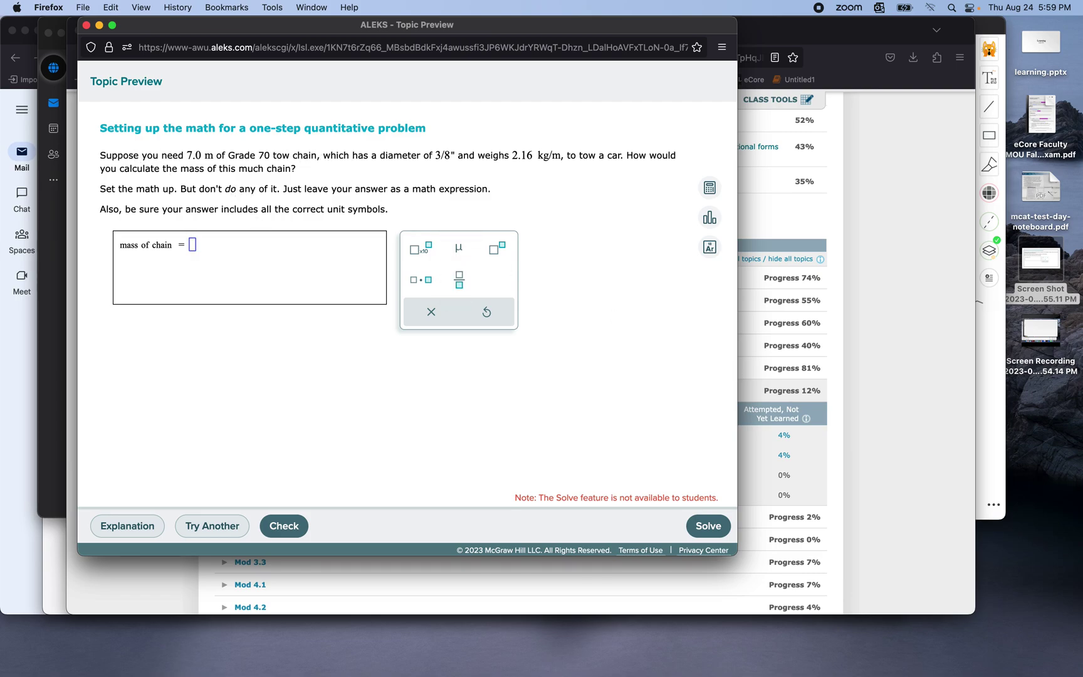
{"action": "key", "text": "super+Tab"}
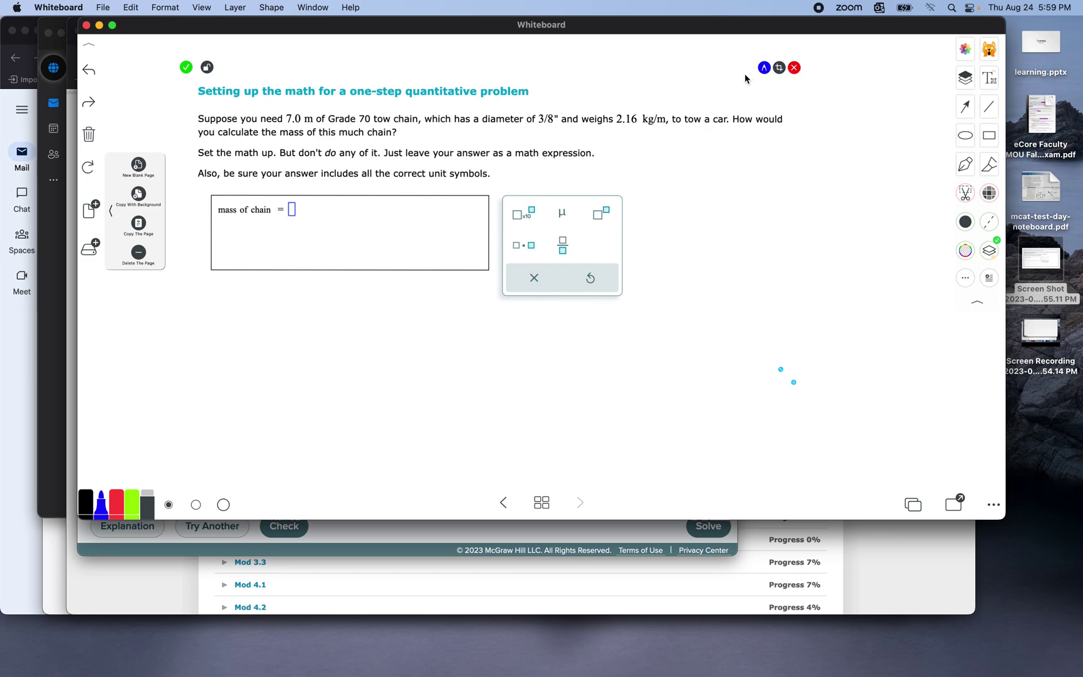
- Accept the capture, circle 'Grade 70 tow', and write the l = 7.0 m, g = 70? and d = 3/8" givens in blue
{"action": "left_click", "coordinate": [181, 68]}
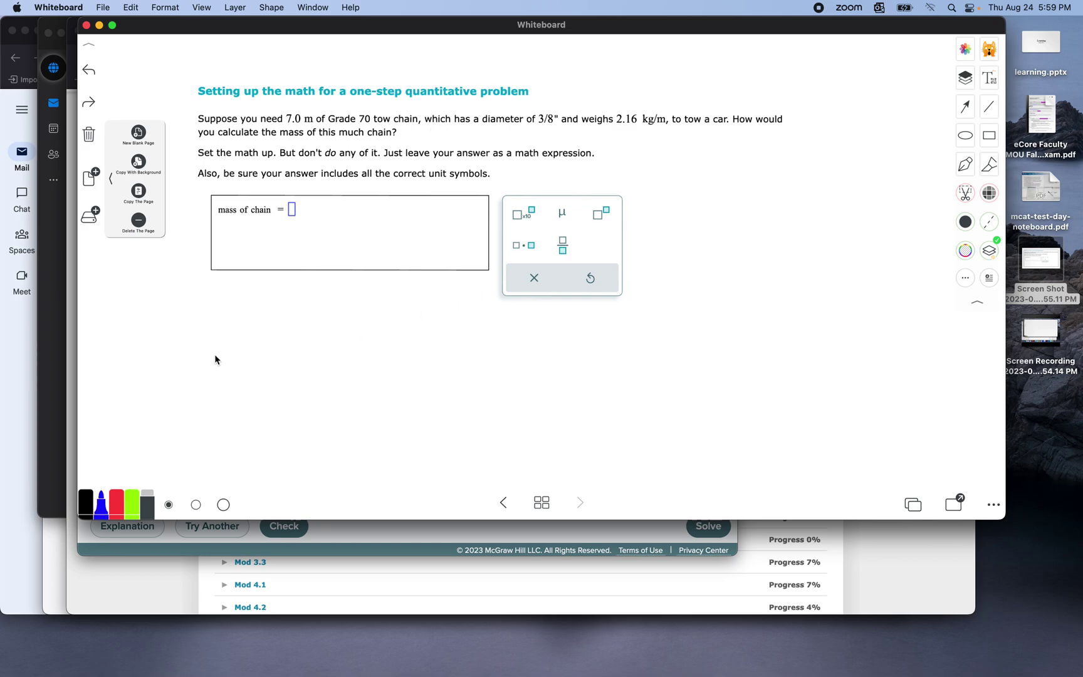
{"action": "mouse_move", "coordinate": [217, 359]}
{"action": "left_mouse_down"}
{"action": "mouse_move", "coordinate": [227, 336]}
{"action": "mouse_move", "coordinate": [224, 355]}
{"action": "mouse_move", "coordinate": [269, 340]}
{"action": "mouse_move", "coordinate": [268, 355]}
{"action": "mouse_move", "coordinate": [300, 349]}
{"action": "mouse_move", "coordinate": [290, 344]}
{"action": "mouse_move", "coordinate": [326, 354]}
{"action": "left_mouse_up"}
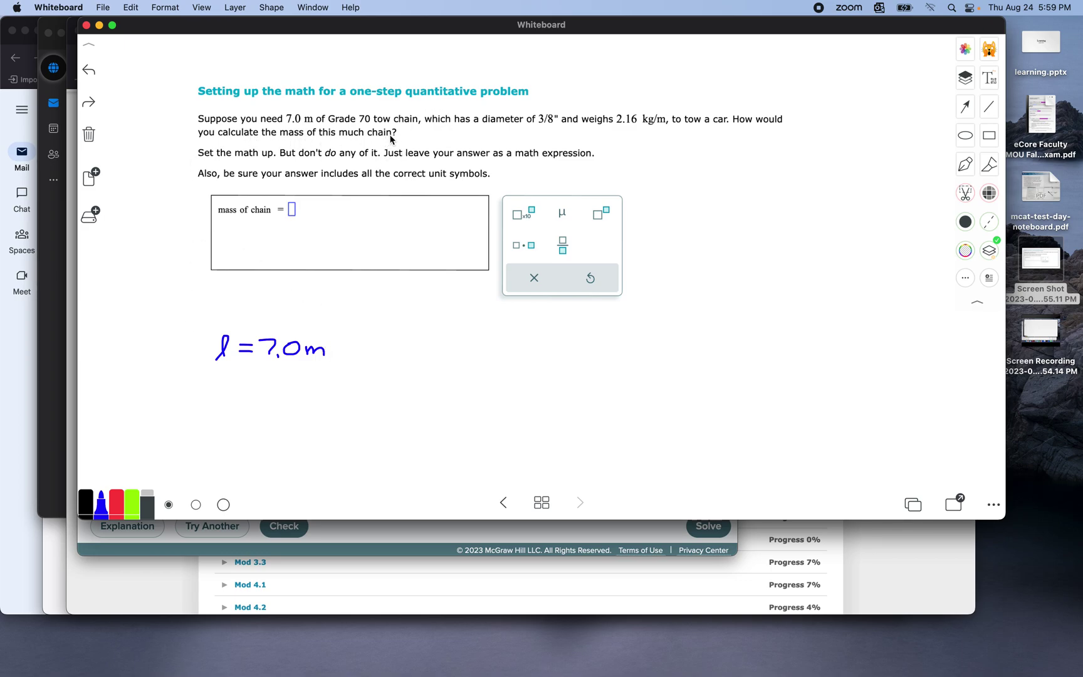
{"action": "mouse_move", "coordinate": [382, 114]}
{"action": "left_mouse_down"}
{"action": "mouse_move", "coordinate": [383, 133]}
{"action": "mouse_move", "coordinate": [311, 128]}
{"action": "mouse_move", "coordinate": [388, 122]}
{"action": "left_mouse_up"}
{"action": "mouse_move", "coordinate": [225, 382]}
{"action": "left_mouse_down"}
{"action": "mouse_move", "coordinate": [213, 396]}
{"action": "mouse_move", "coordinate": [254, 381]}
{"action": "mouse_move", "coordinate": [322, 390]}
{"action": "left_mouse_up"}
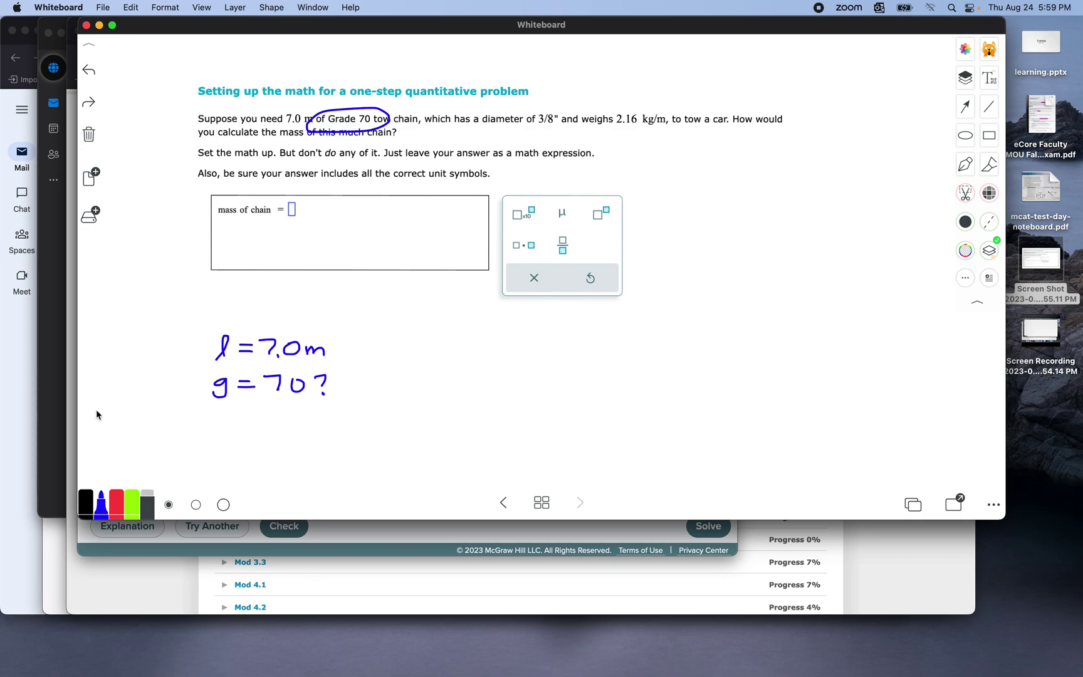
{"action": "mouse_move", "coordinate": [229, 416]}
{"action": "left_mouse_down"}
{"action": "mouse_move", "coordinate": [231, 428]}
{"action": "mouse_move", "coordinate": [243, 417]}
{"action": "left_mouse_up"}
{"action": "mouse_move", "coordinate": [270, 409]}
{"action": "left_mouse_down"}
{"action": "mouse_move", "coordinate": [270, 428]}
{"action": "mouse_move", "coordinate": [325, 414]}
{"action": "left_mouse_up"}
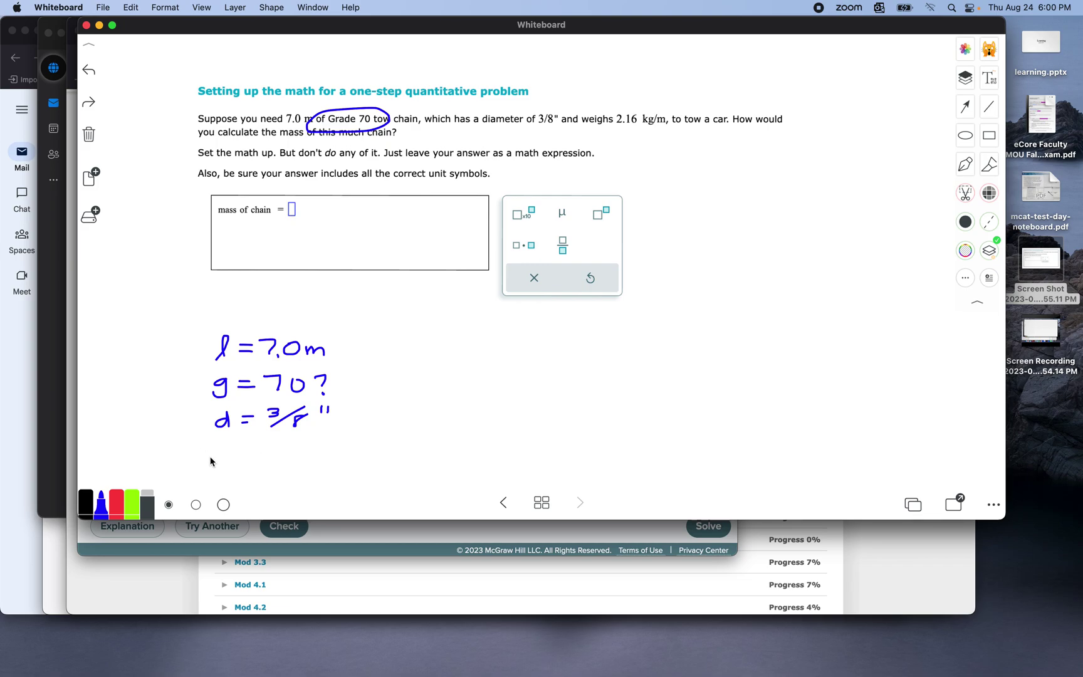
- Write w = 2.16 kg/m below the other givens, undoing a stray vertical stroke
{"action": "left_click_drag", "start_coordinate": [215, 449], "coordinate": [262, 455]}
{"action": "left_click_drag", "start_coordinate": [746, 398], "coordinate": [749, 460]}
{"action": "key", "text": "super+z"}
{"action": "left_click_drag", "start_coordinate": [240, 456], "coordinate": [258, 454]}
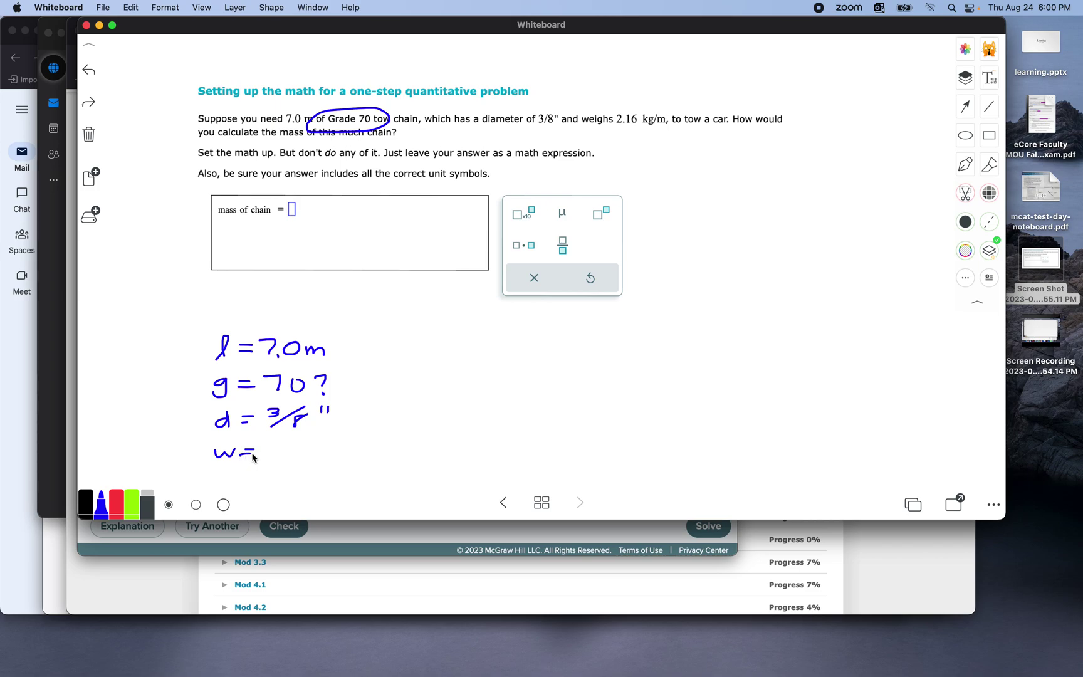
{"action": "mouse_move", "coordinate": [274, 445]}
{"action": "left_mouse_down"}
{"action": "mouse_move", "coordinate": [277, 458]}
{"action": "mouse_move", "coordinate": [366, 462]}
{"action": "mouse_move", "coordinate": [335, 476]}
{"action": "mouse_move", "coordinate": [345, 481]}
{"action": "left_mouse_up"}
{"action": "left_click", "coordinate": [298, 457]}
{"action": "left_click", "coordinate": [119, 502]}
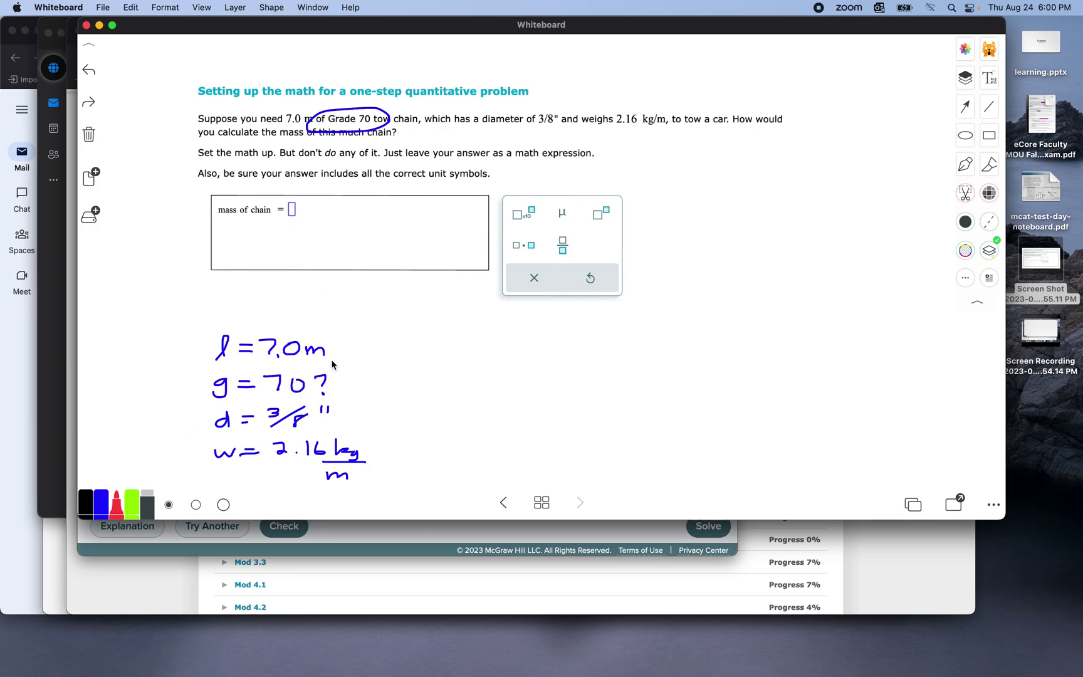
- Mark the length, grade, diameter and weight givens in red, striking the grade's question mark
{"action": "left_click_drag", "start_coordinate": [332, 361], "coordinate": [345, 360]}
{"action": "mouse_move", "coordinate": [310, 396]}
{"action": "left_mouse_down"}
{"action": "mouse_move", "coordinate": [343, 388]}
{"action": "mouse_move", "coordinate": [351, 415]}
{"action": "left_mouse_up"}
{"action": "left_click_drag", "start_coordinate": [357, 460], "coordinate": [380, 450]}
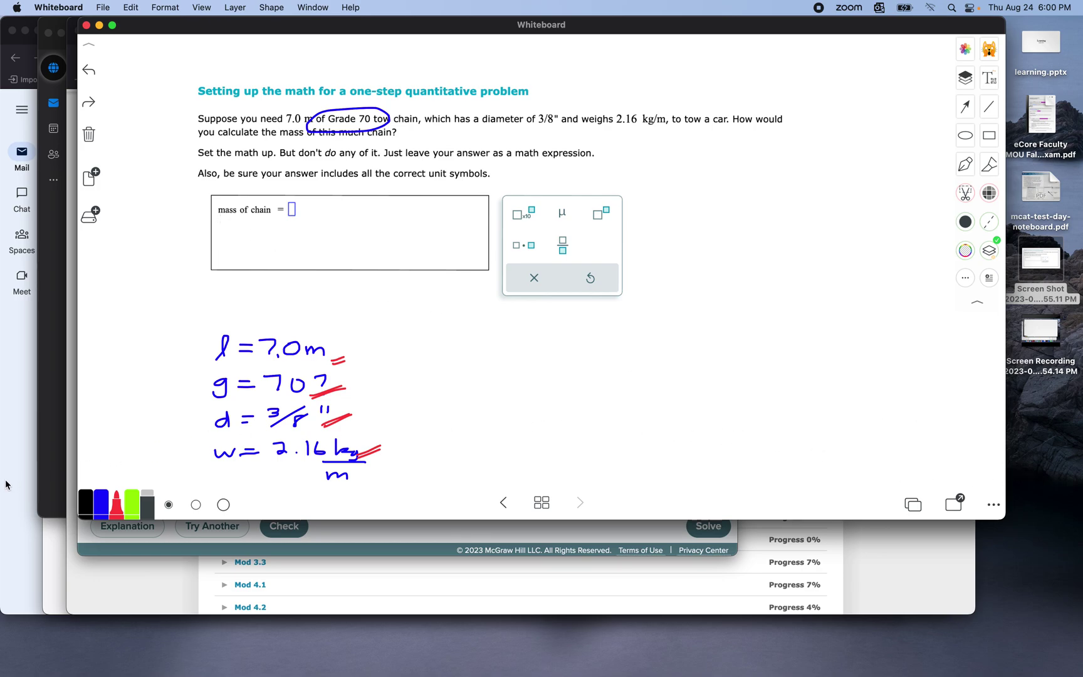
- Draw a black conversion line with divider ticks ending in = kg
{"action": "left_click", "coordinate": [85, 500]}
{"action": "mouse_move", "coordinate": [705, 396]}
{"action": "left_mouse_down"}
{"action": "mouse_move", "coordinate": [762, 393]}
{"action": "mouse_move", "coordinate": [770, 408]}
{"action": "left_mouse_up"}
{"action": "mouse_move", "coordinate": [777, 391]}
{"action": "left_mouse_down"}
{"action": "mouse_move", "coordinate": [778, 408]}
{"action": "mouse_move", "coordinate": [766, 407]}
{"action": "left_mouse_up"}
{"action": "left_click_drag", "start_coordinate": [683, 393], "coordinate": [631, 394]}
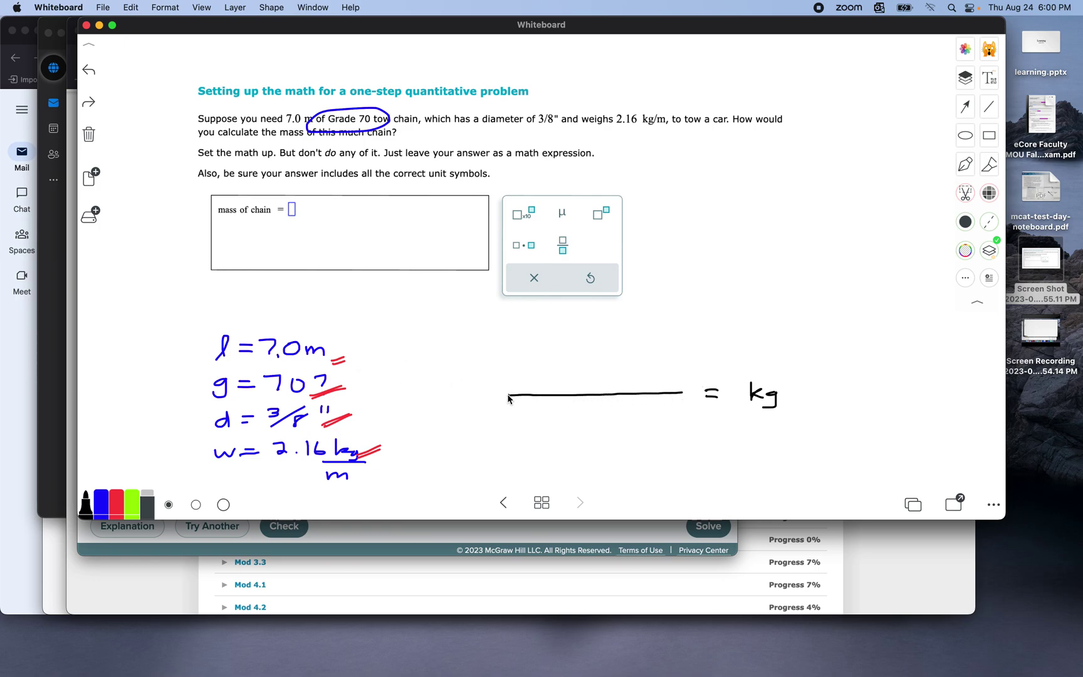
{"action": "left_click_drag", "start_coordinate": [508, 396], "coordinate": [368, 396]}
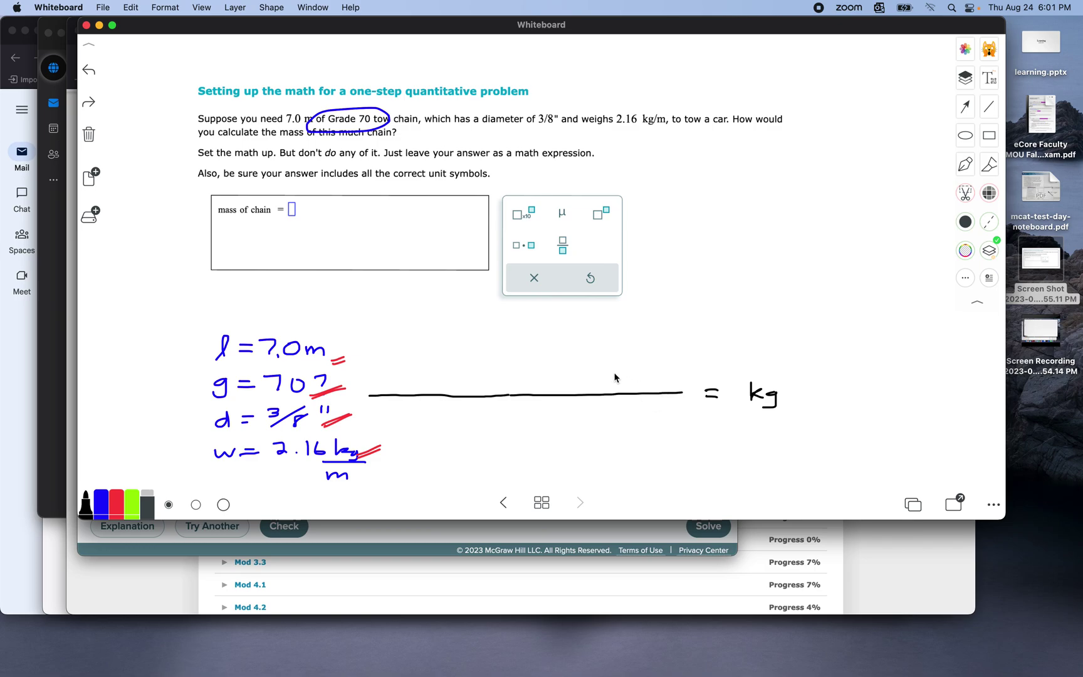
{"action": "left_click_drag", "start_coordinate": [616, 366], "coordinate": [612, 408]}
{"action": "left_click_drag", "start_coordinate": [562, 368], "coordinate": [556, 408]}
{"action": "left_click_drag", "start_coordinate": [496, 370], "coordinate": [489, 414]}
{"action": "left_click_drag", "start_coordinate": [421, 373], "coordinate": [418, 412]}
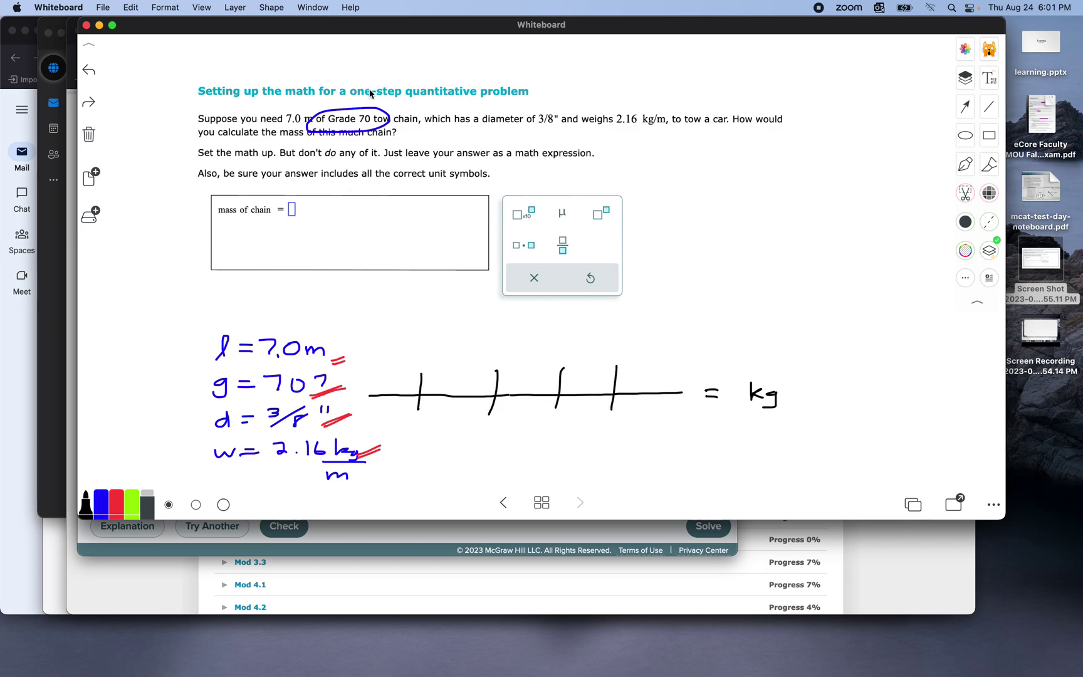
- Circle 'one-step' in the question title and write kg above the last slot
{"action": "mouse_move", "coordinate": [419, 80]}
{"action": "left_mouse_down"}
{"action": "mouse_move", "coordinate": [343, 89]}
{"action": "mouse_move", "coordinate": [409, 70]}
{"action": "left_mouse_up"}
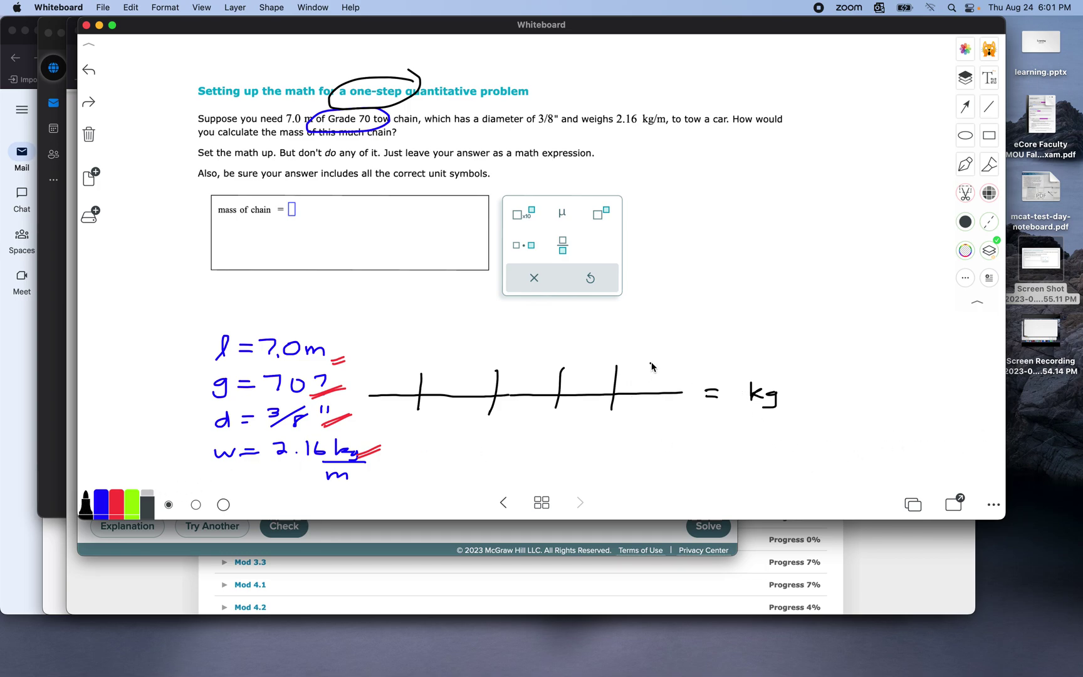
{"action": "left_click_drag", "start_coordinate": [650, 363], "coordinate": [650, 390]}
{"action": "left_click_drag", "start_coordinate": [660, 375], "coordinate": [668, 391]}
{"action": "left_click", "coordinate": [119, 506]}
- Circle kg/m in red, add the m units to the conversion slots, and check off the w and l givens
{"action": "mouse_move", "coordinate": [345, 430]}
{"action": "left_mouse_down"}
{"action": "mouse_move", "coordinate": [383, 439]}
{"action": "mouse_move", "coordinate": [352, 483]}
{"action": "mouse_move", "coordinate": [319, 479]}
{"action": "left_mouse_up"}
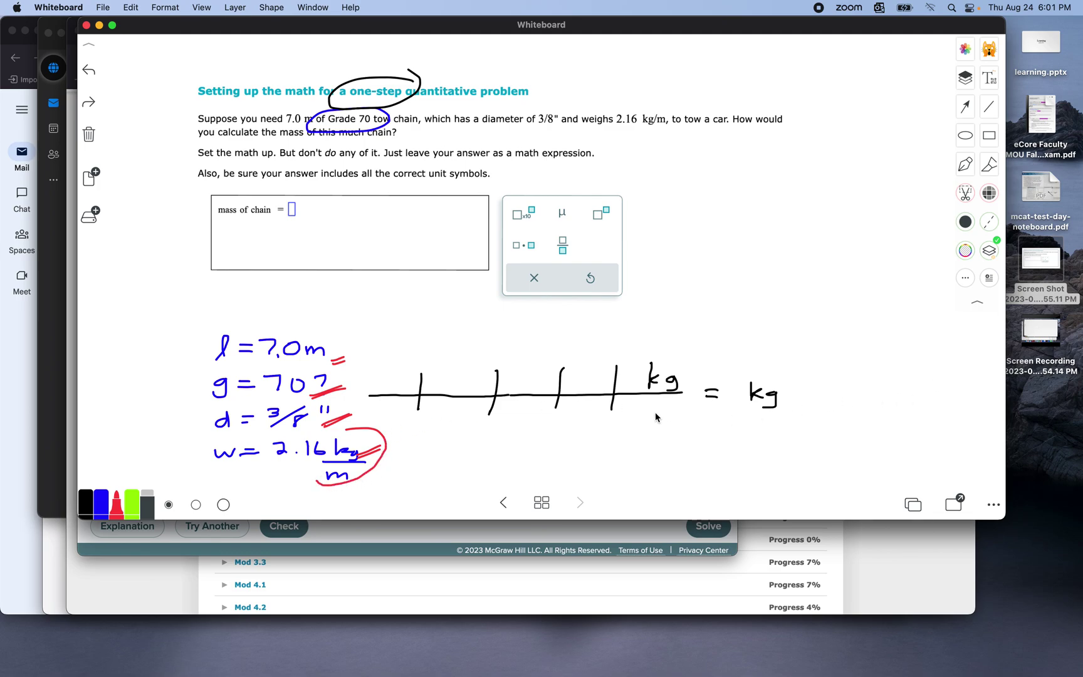
{"action": "left_click", "coordinate": [86, 507]}
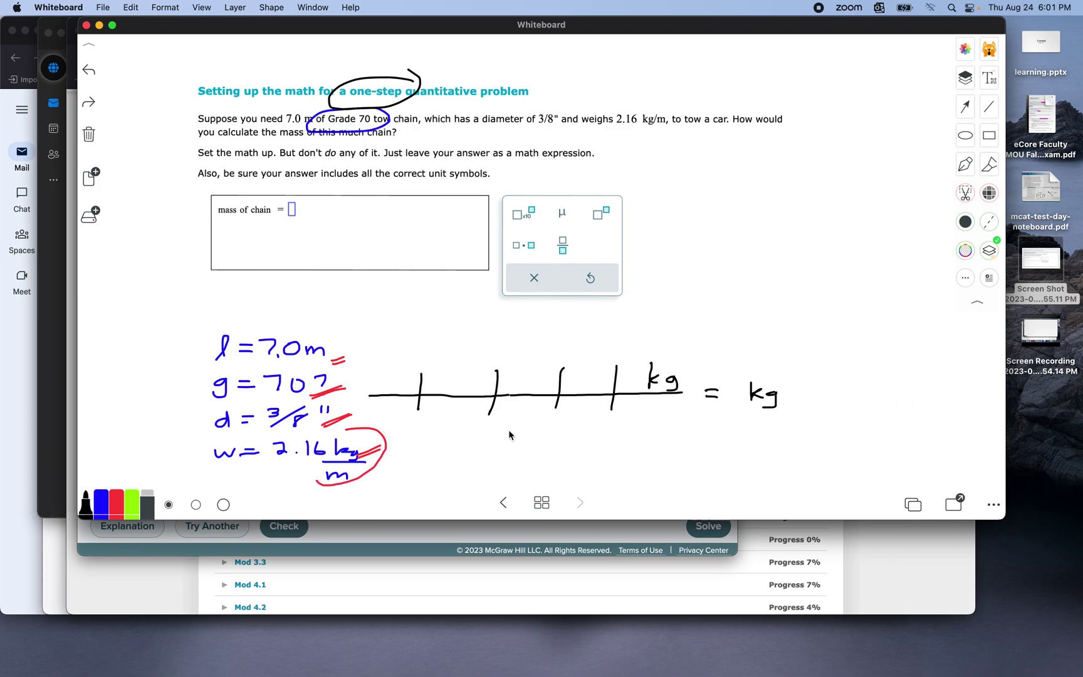
{"action": "left_click_drag", "start_coordinate": [657, 410], "coordinate": [679, 417]}
{"action": "left_click_drag", "start_coordinate": [587, 387], "coordinate": [607, 389]}
{"action": "left_click_drag", "start_coordinate": [190, 451], "coordinate": [221, 438]}
{"action": "left_click_drag", "start_coordinate": [617, 129], "coordinate": [663, 126]}
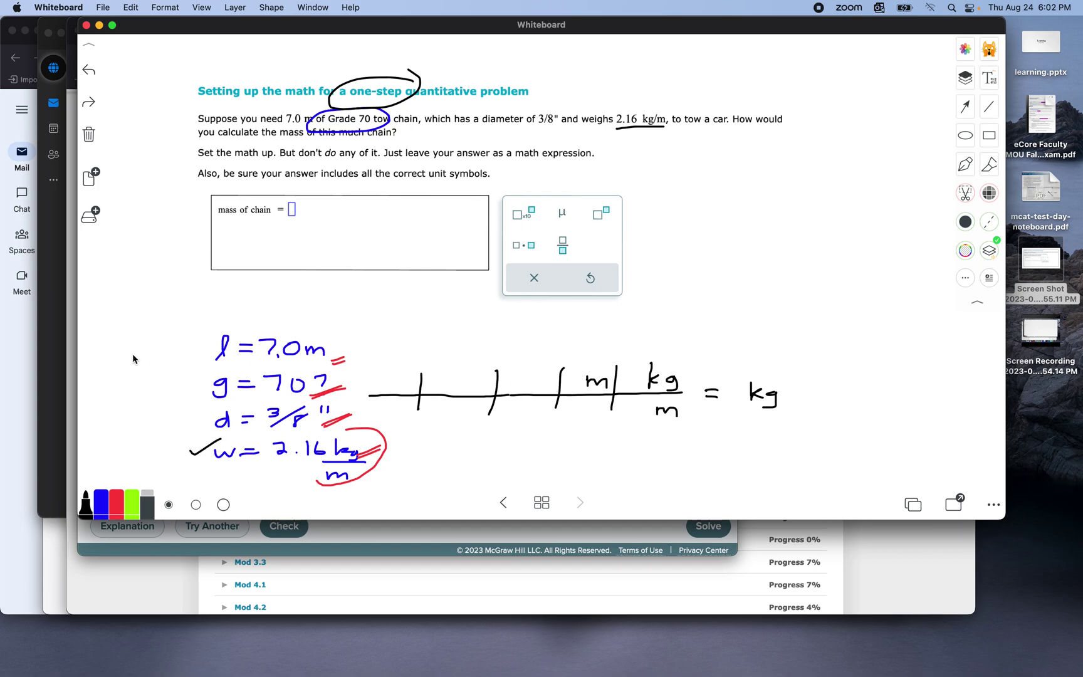
{"action": "left_click_drag", "start_coordinate": [187, 349], "coordinate": [221, 336]}
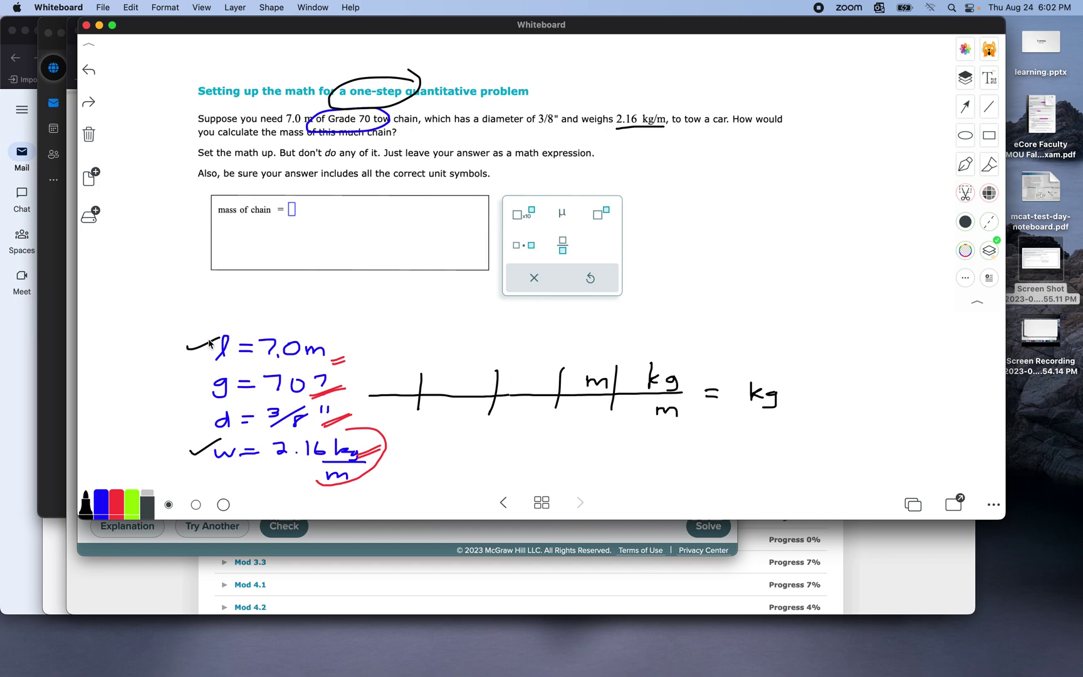
- In red, write 7.0 over 1 and 2.16 over 1 in the factor slots
{"action": "left_click", "coordinate": [115, 505]}
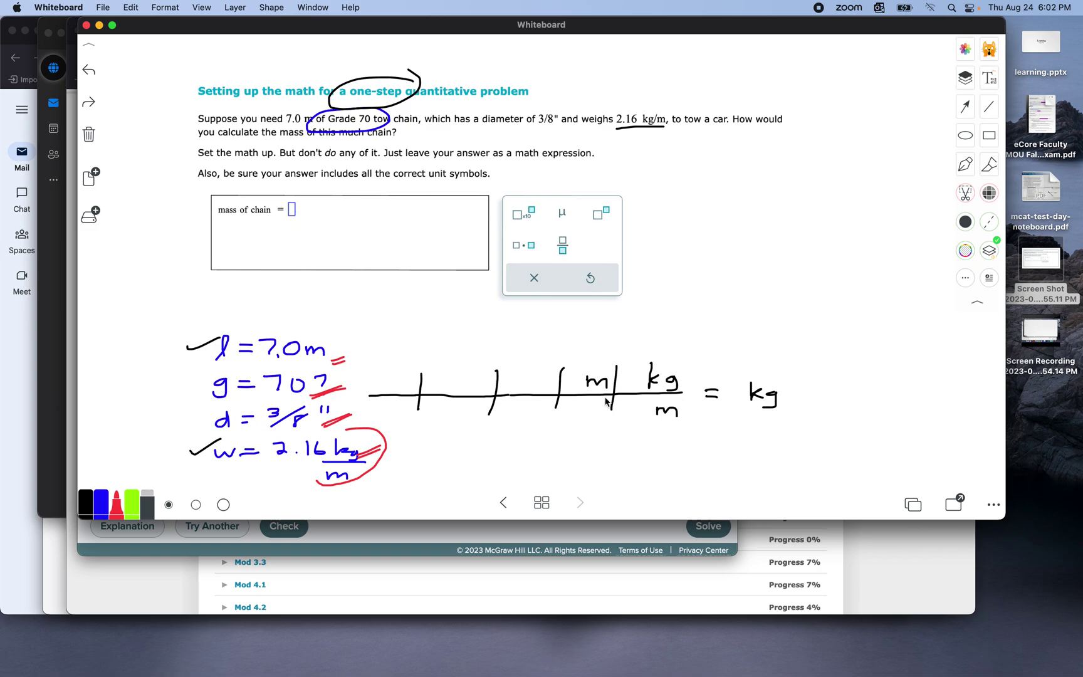
{"action": "mouse_move", "coordinate": [564, 362]}
{"action": "left_mouse_down"}
{"action": "mouse_move", "coordinate": [574, 371]}
{"action": "mouse_move", "coordinate": [601, 358]}
{"action": "left_mouse_up"}
{"action": "left_click", "coordinate": [584, 365]}
{"action": "left_click_drag", "start_coordinate": [581, 409], "coordinate": [581, 413]}
{"action": "left_click_drag", "start_coordinate": [629, 349], "coordinate": [667, 349]}
{"action": "left_click", "coordinate": [645, 354]}
{"action": "left_click_drag", "start_coordinate": [637, 407], "coordinate": [635, 419]}
- Cross out both m units to cancel them and circle the kg
{"action": "left_click_drag", "start_coordinate": [622, 373], "coordinate": [577, 389]}
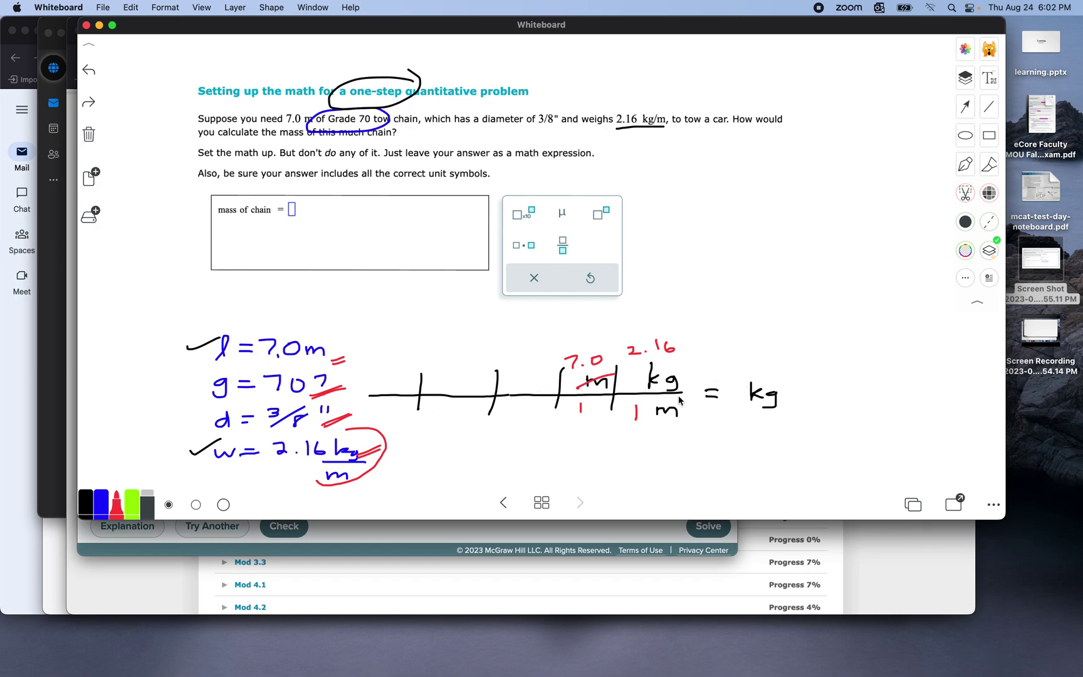
{"action": "mouse_move", "coordinate": [688, 400]}
{"action": "left_mouse_down"}
{"action": "mouse_move", "coordinate": [652, 417]}
{"action": "mouse_move", "coordinate": [688, 375]}
{"action": "mouse_move", "coordinate": [680, 394]}
{"action": "left_mouse_up"}
{"action": "mouse_move", "coordinate": [776, 405]}
{"action": "left_mouse_down"}
{"action": "mouse_move", "coordinate": [734, 406]}
{"action": "mouse_move", "coordinate": [780, 405]}
{"action": "left_mouse_up"}
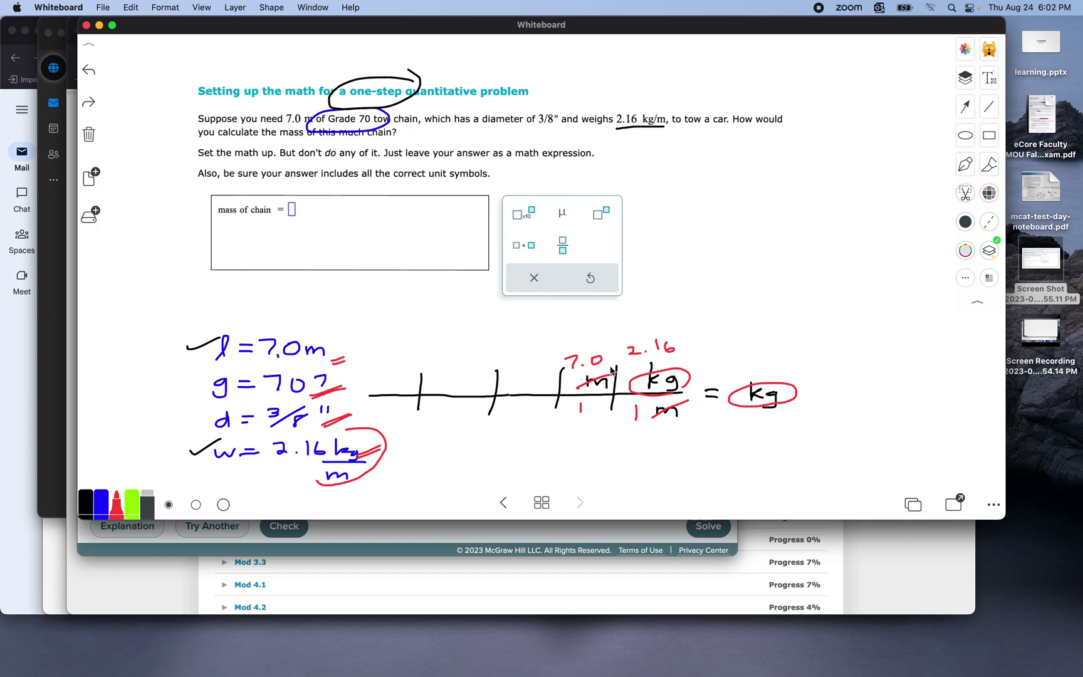
- Write the bracketed expression (7.0)(2.16) in black on the right side
{"action": "left_click", "coordinate": [88, 505]}
{"action": "mouse_move", "coordinate": [709, 291]}
{"action": "left_mouse_down"}
{"action": "mouse_move", "coordinate": [710, 243]}
{"action": "mouse_move", "coordinate": [753, 290]}
{"action": "mouse_move", "coordinate": [757, 268]}
{"action": "mouse_move", "coordinate": [719, 268]}
{"action": "mouse_move", "coordinate": [739, 253]}
{"action": "left_mouse_up"}
{"action": "left_click", "coordinate": [728, 264]}
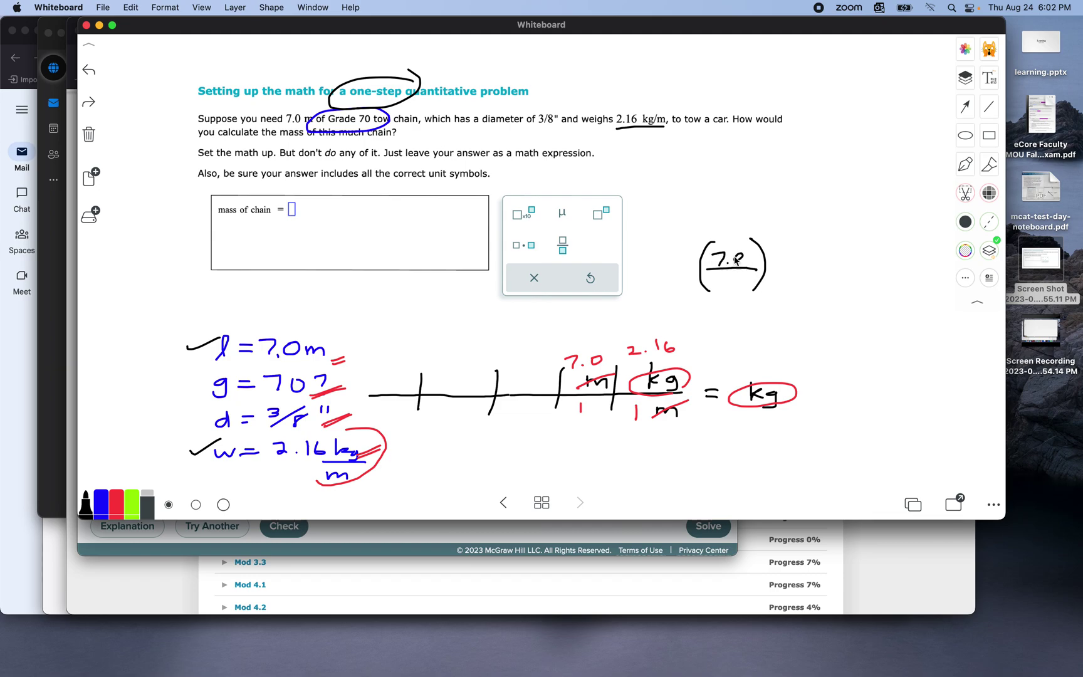
{"action": "left_click_drag", "start_coordinate": [777, 289], "coordinate": [775, 257]}
{"action": "left_click_drag", "start_coordinate": [838, 247], "coordinate": [840, 290]}
{"action": "left_click_drag", "start_coordinate": [783, 257], "coordinate": [827, 262]}
{"action": "left_click", "coordinate": [800, 261]}
- Add kg in red inside the second bracket and return to the ALEKS problem
{"action": "left_click", "coordinate": [117, 500]}
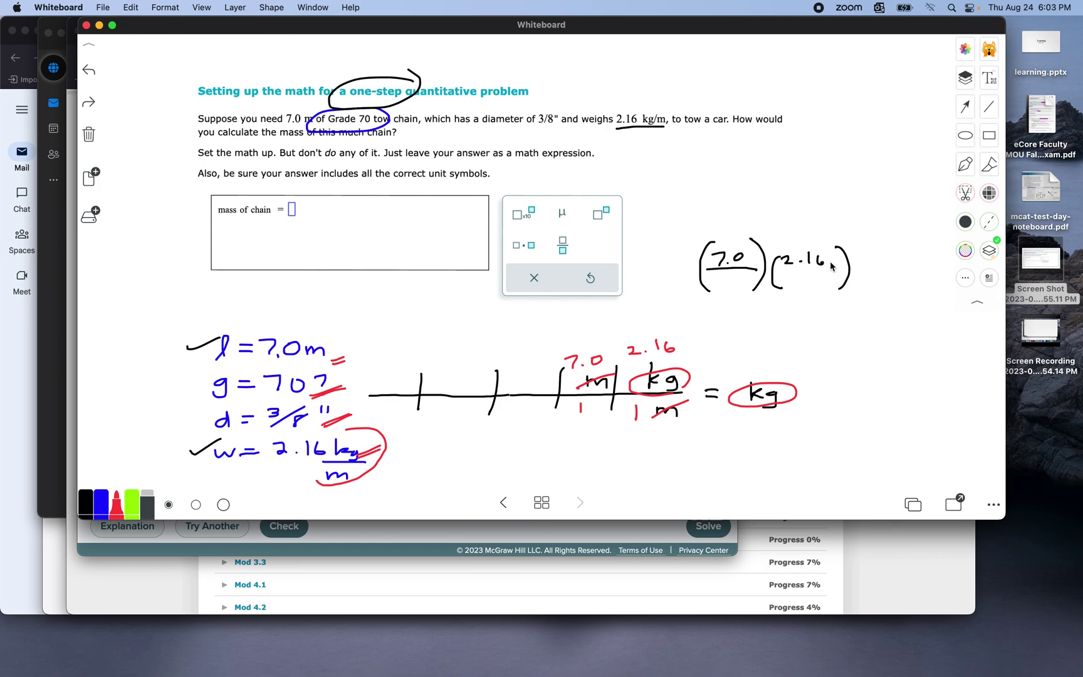
{"action": "mouse_move", "coordinate": [830, 255]}
{"action": "left_mouse_down"}
{"action": "mouse_move", "coordinate": [829, 271]}
{"action": "mouse_move", "coordinate": [845, 275]}
{"action": "mouse_move", "coordinate": [827, 271]}
{"action": "mouse_move", "coordinate": [806, 292]}
{"action": "mouse_move", "coordinate": [816, 290]}
{"action": "mouse_move", "coordinate": [760, 262]}
{"action": "mouse_move", "coordinate": [727, 288]}
{"action": "left_mouse_up"}
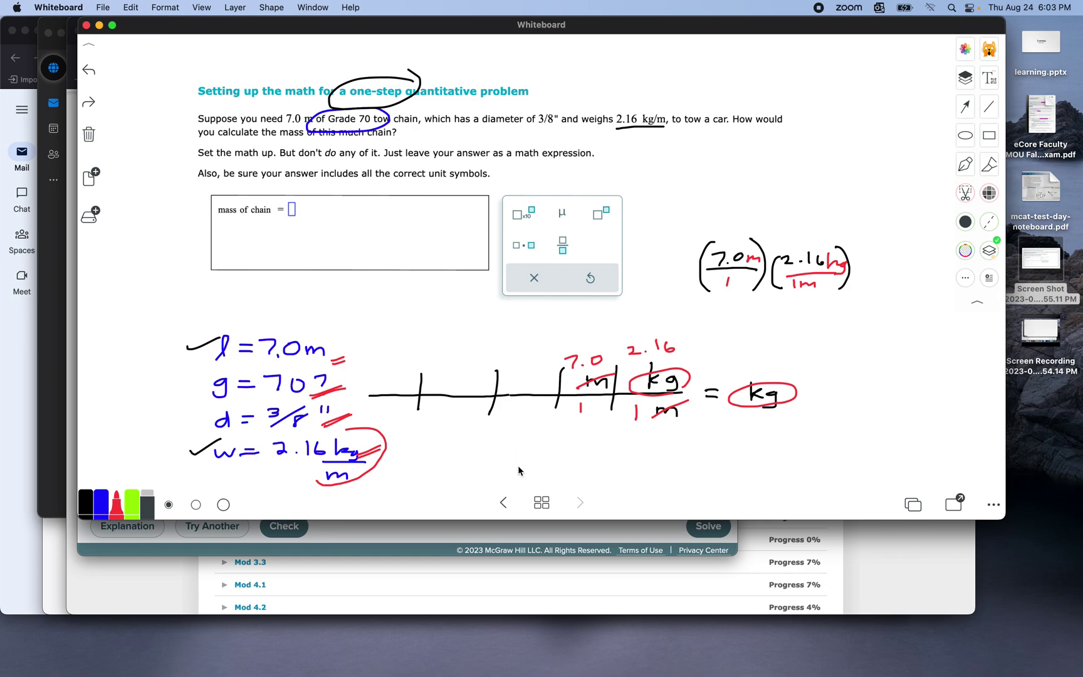
{"action": "left_click", "coordinate": [406, 539]}
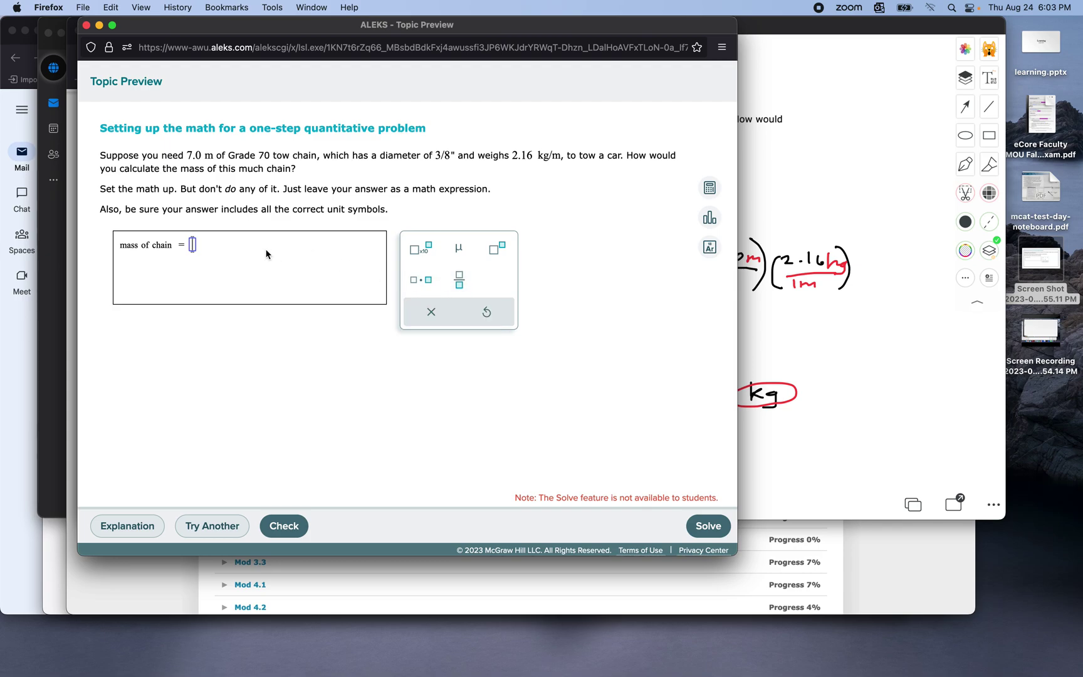
- Set up two multiplied parentheses ()·() in the ALEKS answer box
{"action": "type", "text": "("}
{"action": "key", "text": "Right"}
{"action": "type", "text": "*"}
{"action": "type", "text": "("}
{"action": "left_click", "coordinate": [198, 247]}
{"action": "left_click_drag", "start_coordinate": [790, 29], "coordinate": [848, 31]}
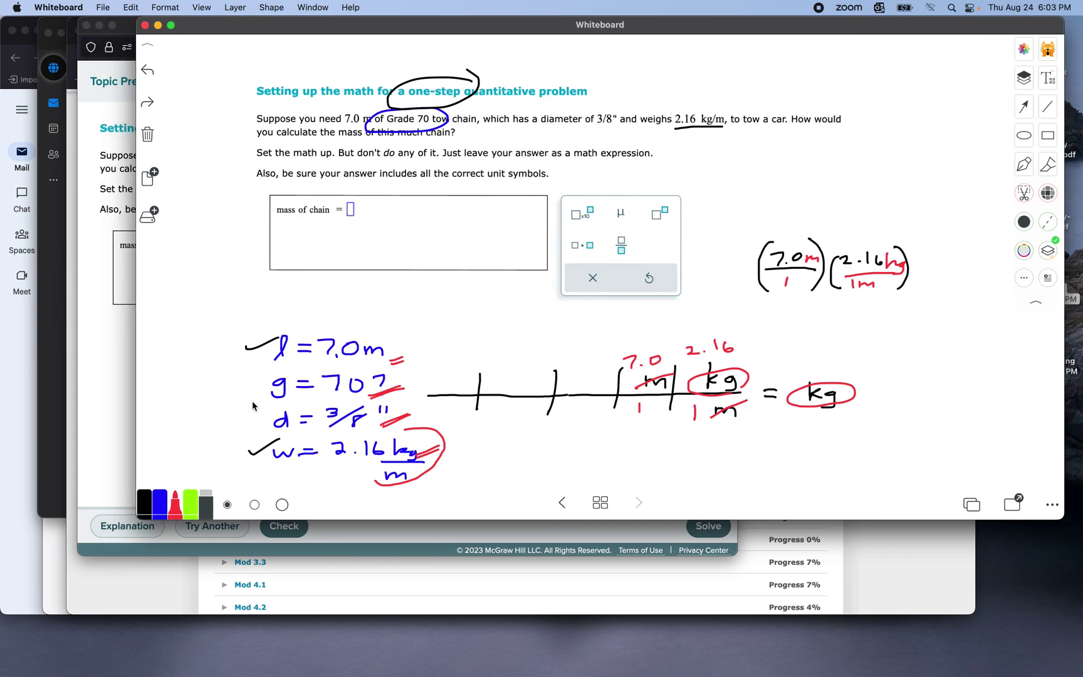
{"action": "left_click", "coordinate": [122, 439]}
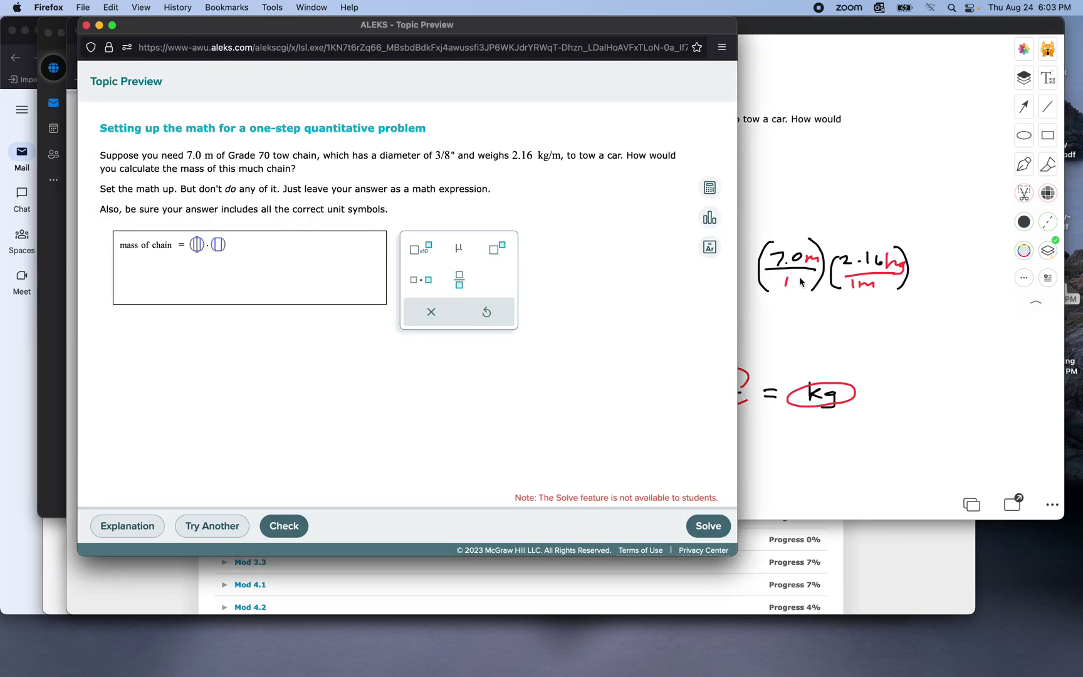
- Fill in 7.0 m and 2.16 kg/m and check the answer, which is marked Correct
{"action": "type", "text": "7.0 m"}
{"action": "left_click", "coordinate": [234, 244]}
{"action": "type", "text": "2.16 kg"}
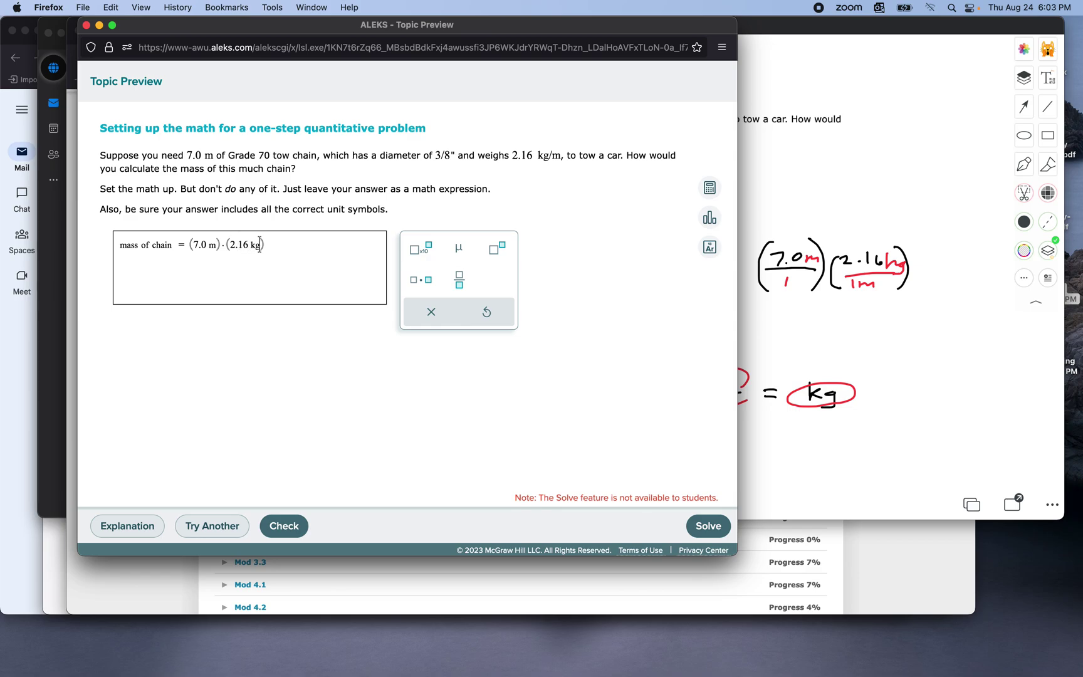
{"action": "type", "text": "/"}
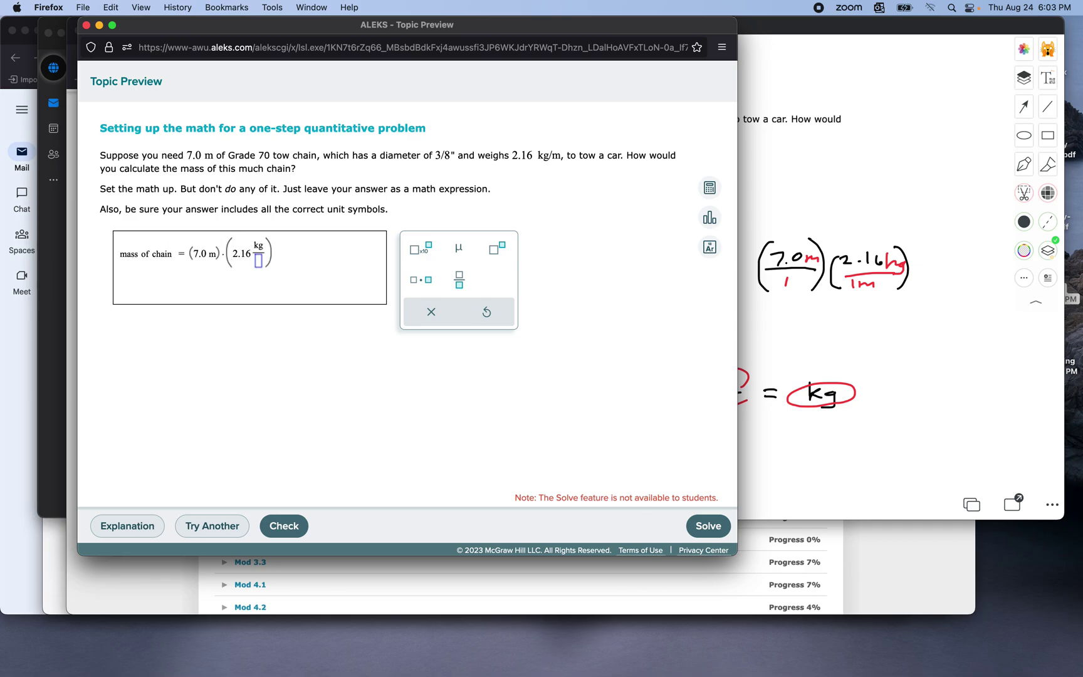
{"action": "type", "text": "m"}
{"action": "left_click", "coordinate": [277, 528]}
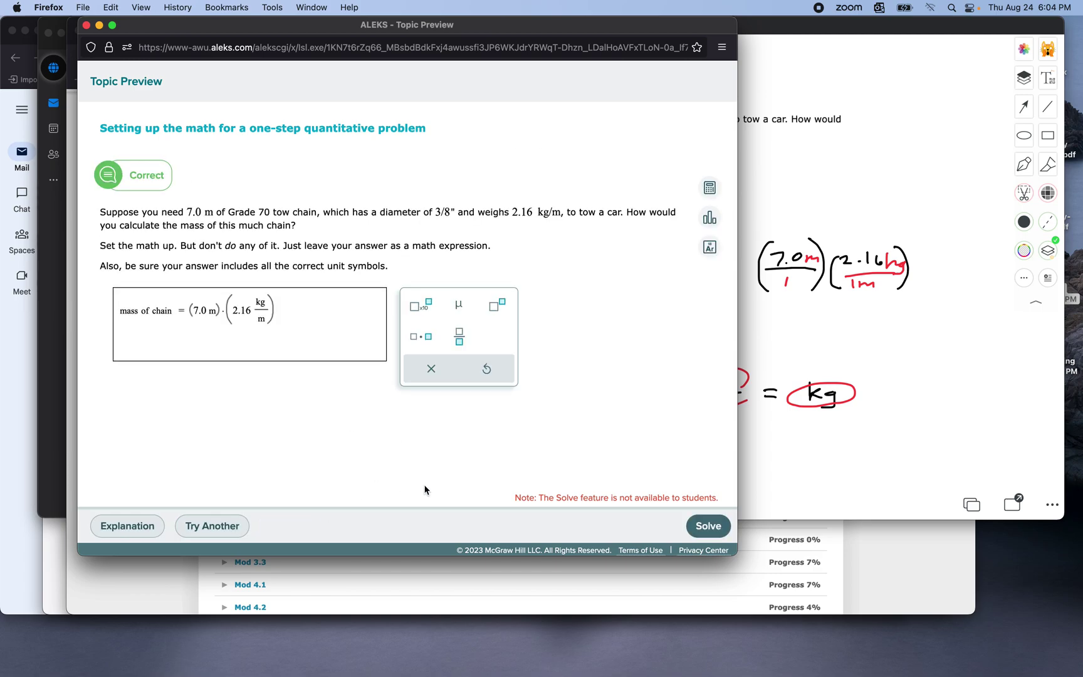
{"action": "left_click", "coordinate": [778, 487]}
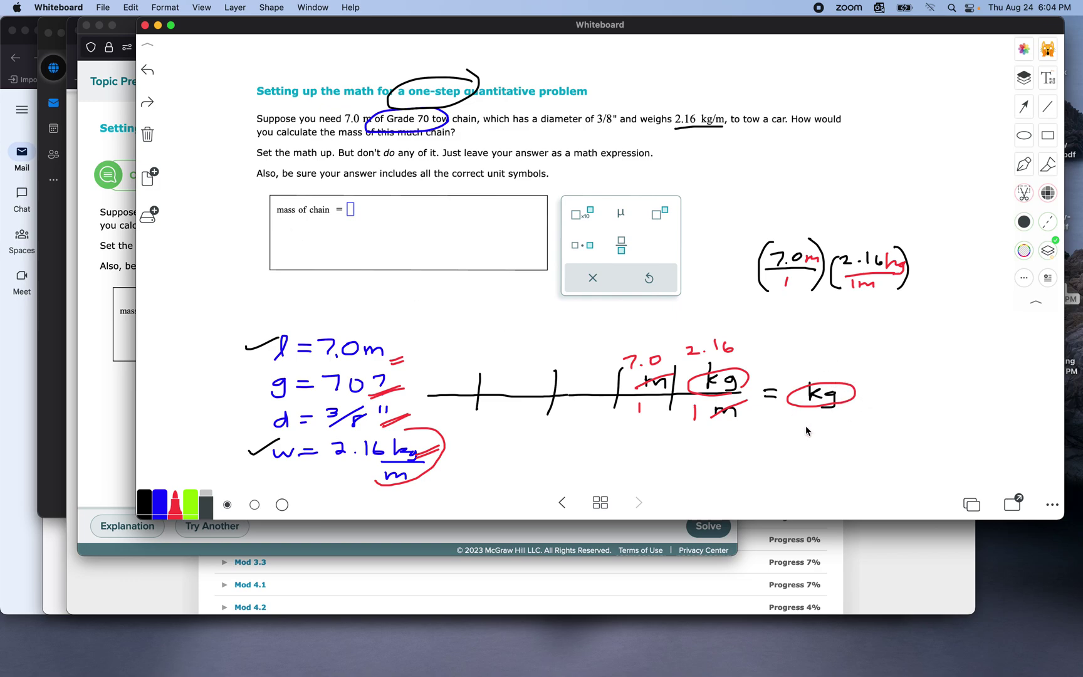
- Circle the result kg and the middle kg in blue
{"action": "left_click_drag", "start_coordinate": [834, 407], "coordinate": [832, 391]}
{"action": "left_click", "coordinate": [162, 505]}
{"action": "mouse_move", "coordinate": [814, 384]}
{"action": "left_mouse_down"}
{"action": "mouse_move", "coordinate": [846, 379]}
{"action": "mouse_move", "coordinate": [862, 402]}
{"action": "mouse_move", "coordinate": [829, 409]}
{"action": "left_mouse_up"}
{"action": "mouse_move", "coordinate": [698, 362]}
{"action": "left_mouse_down"}
{"action": "mouse_move", "coordinate": [745, 379]}
{"action": "mouse_move", "coordinate": [721, 364]}
{"action": "mouse_move", "coordinate": [680, 379]}
{"action": "mouse_move", "coordinate": [714, 389]}
{"action": "left_mouse_up"}
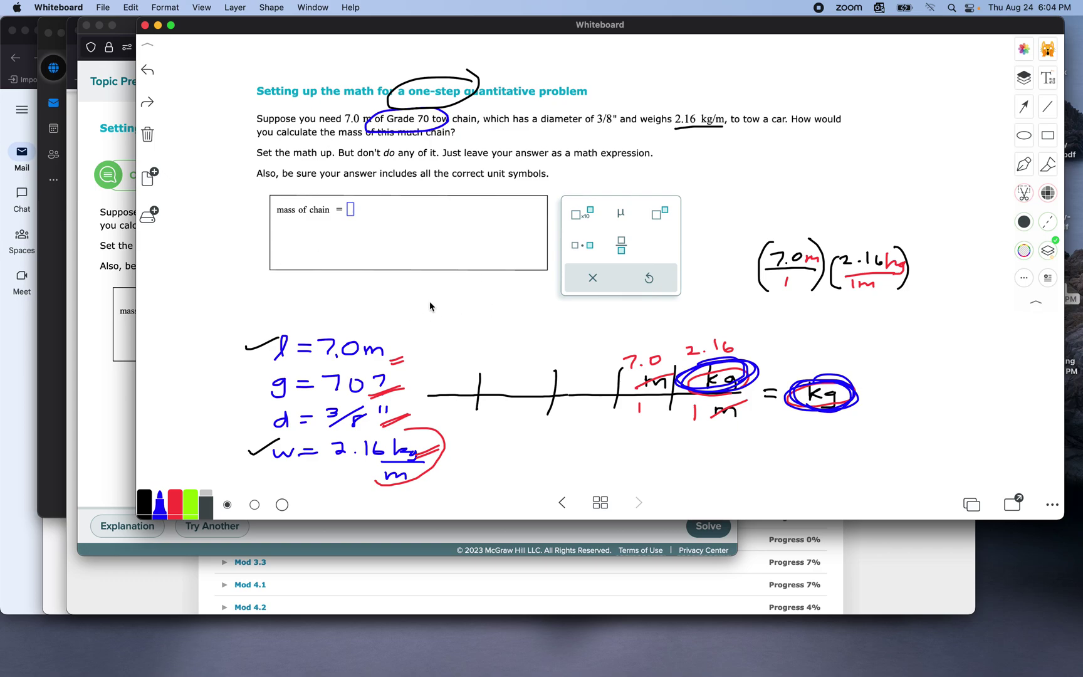
- Bracket the givens list in blue and draw arrows to the middle kg and the question's 2.16 kg/m
{"action": "mouse_move", "coordinate": [429, 302]}
{"action": "left_mouse_down"}
{"action": "mouse_move", "coordinate": [461, 399]}
{"action": "mouse_move", "coordinate": [428, 462]}
{"action": "left_mouse_up"}
{"action": "mouse_move", "coordinate": [257, 306]}
{"action": "left_mouse_down"}
{"action": "mouse_move", "coordinate": [201, 414]}
{"action": "mouse_move", "coordinate": [235, 444]}
{"action": "left_mouse_up"}
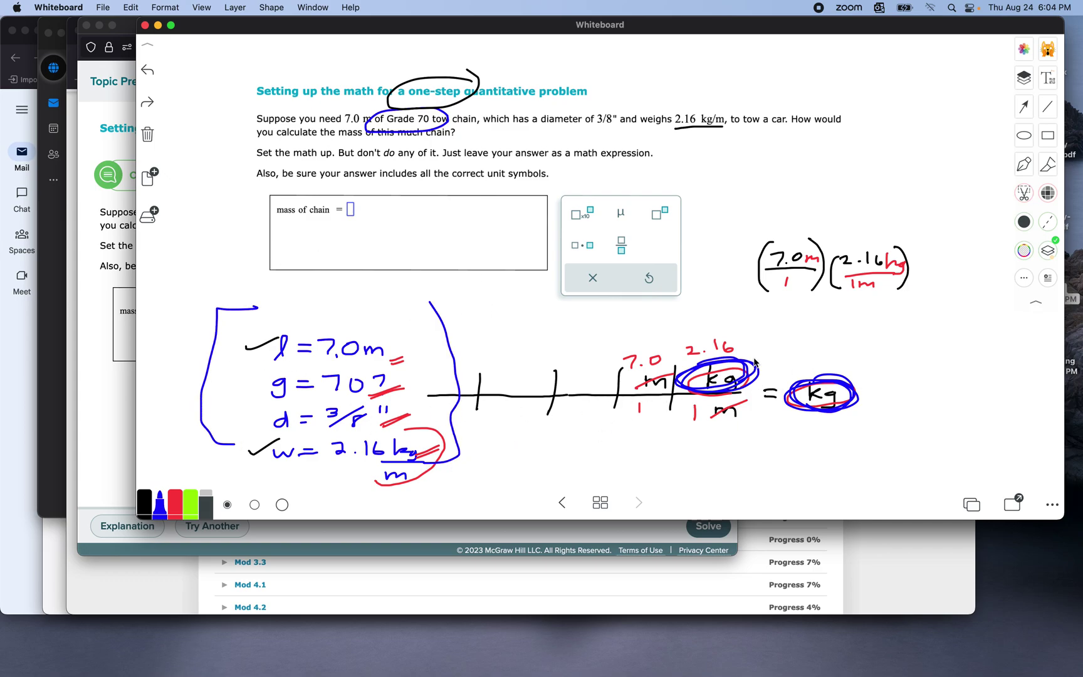
{"action": "mouse_move", "coordinate": [781, 335]}
{"action": "left_mouse_down"}
{"action": "mouse_move", "coordinate": [747, 362]}
{"action": "mouse_move", "coordinate": [764, 360]}
{"action": "left_mouse_up"}
{"action": "left_click_drag", "start_coordinate": [710, 64], "coordinate": [709, 102]}
{"action": "left_click_drag", "start_coordinate": [691, 93], "coordinate": [709, 102]}
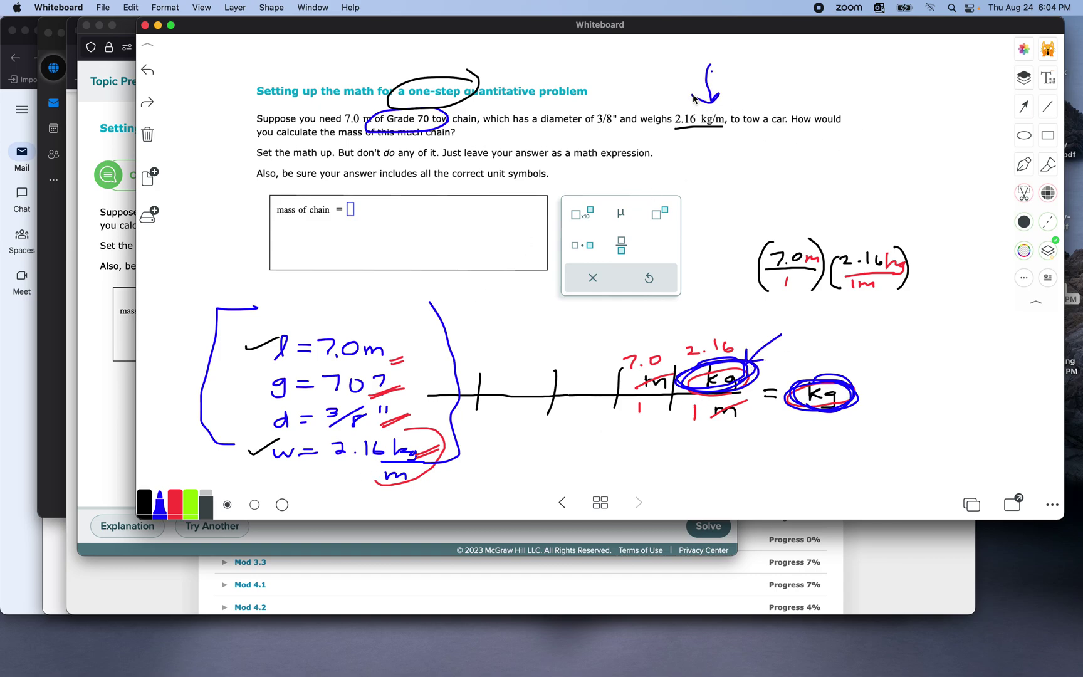